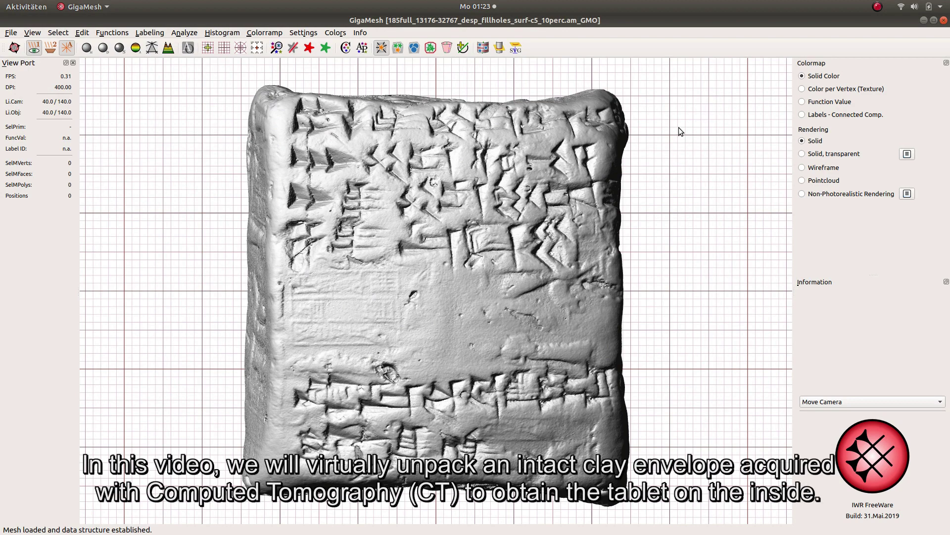
# - Preview the inner tablet through a transparent envelope from several tilts, then restore solid rendering
pyautogui.click(817, 156)
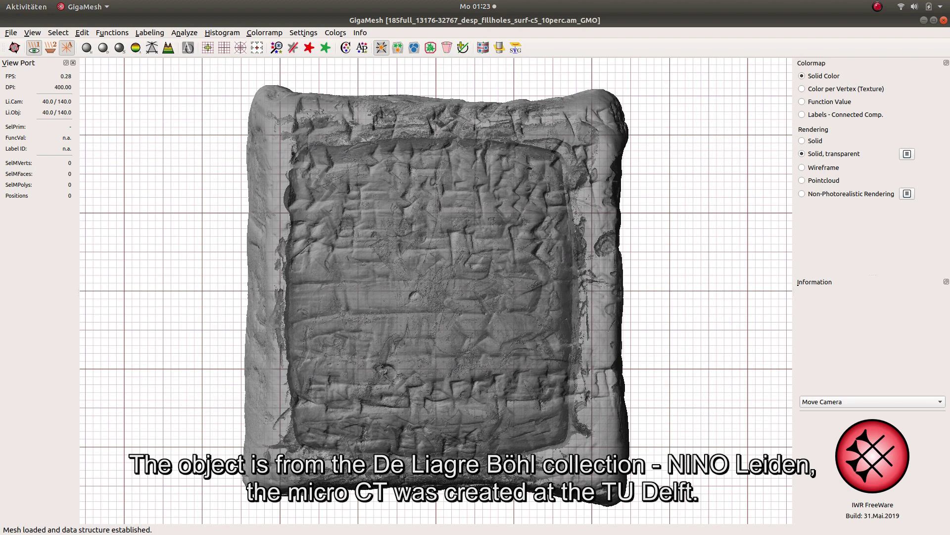
pyautogui.press('Up')
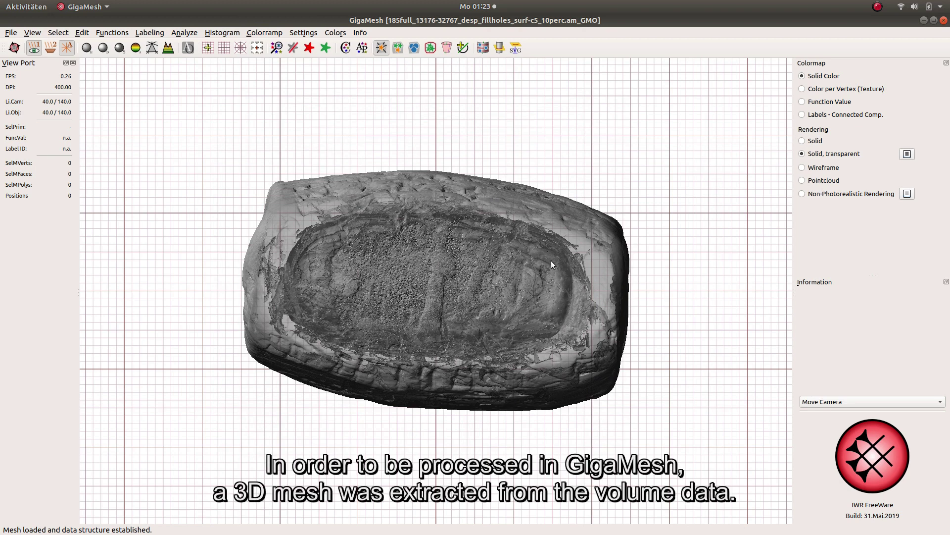
pyautogui.press('Down')
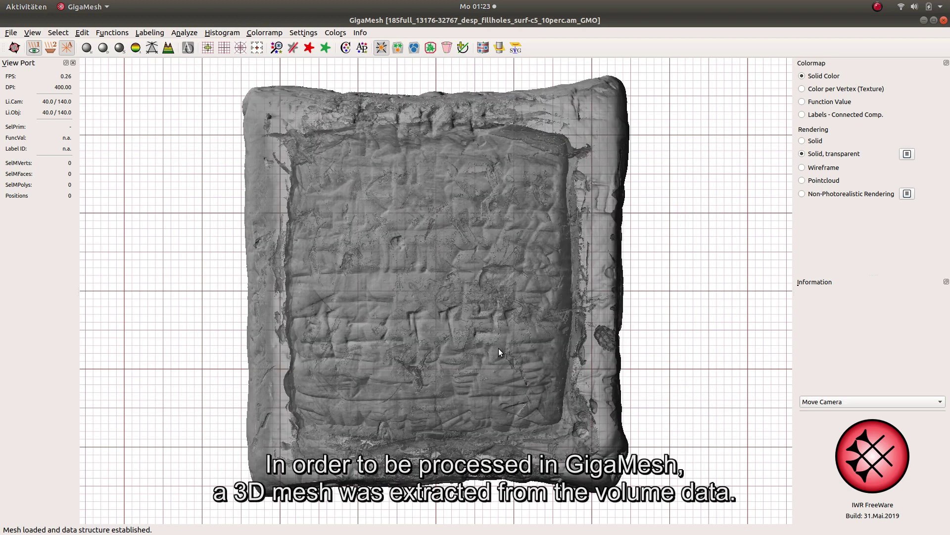
pyautogui.press('Down')
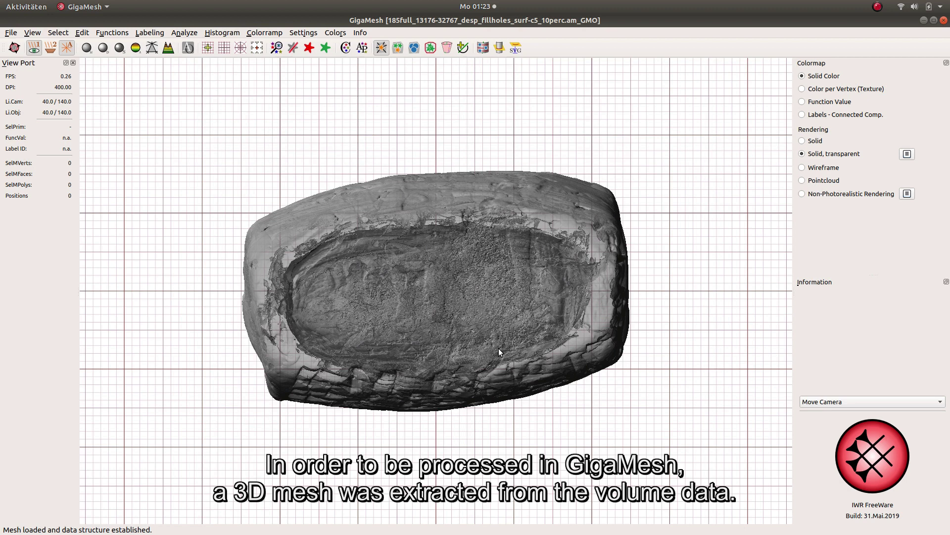
pyautogui.click(815, 141)
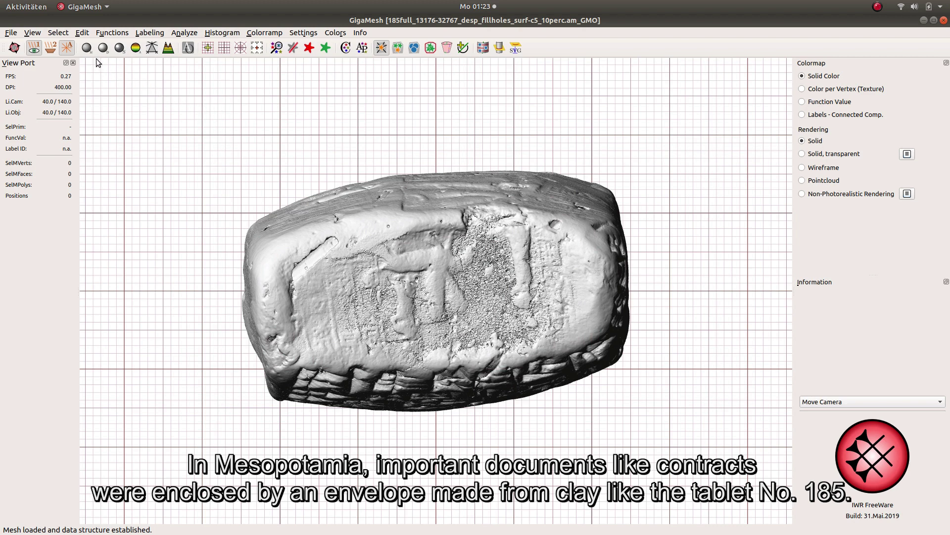
pyautogui.click(49, 34)
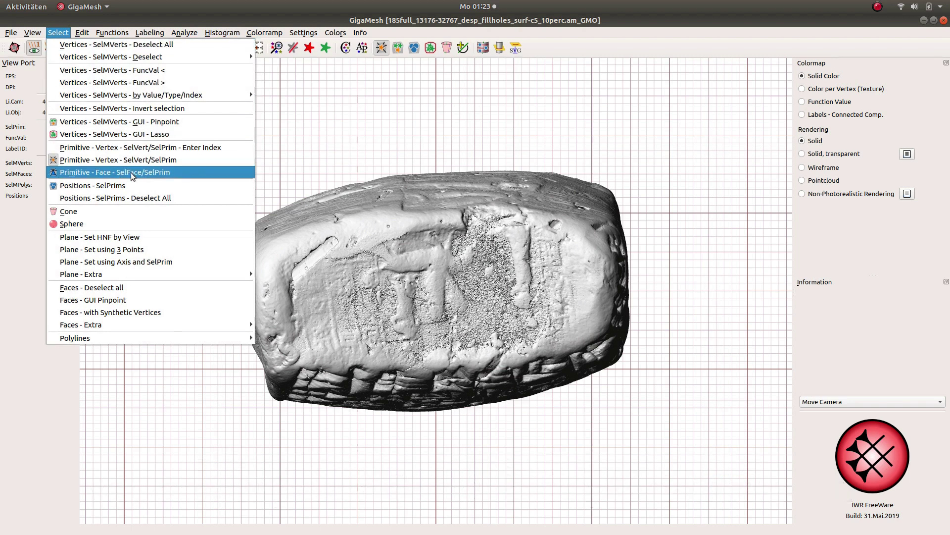
# - Set a mesh plane from the current view, clip and flip with it, then hide the plane
pyautogui.click(153, 237)
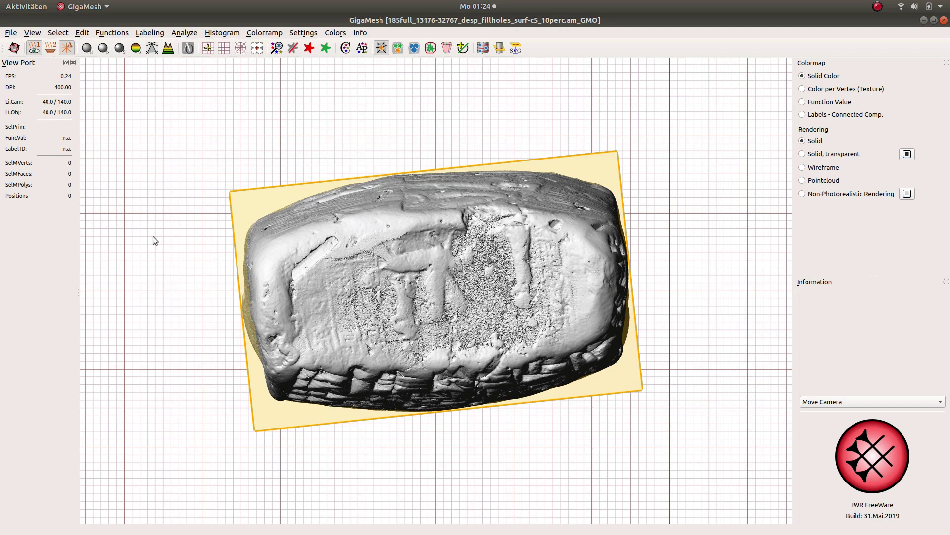
pyautogui.click(40, 33)
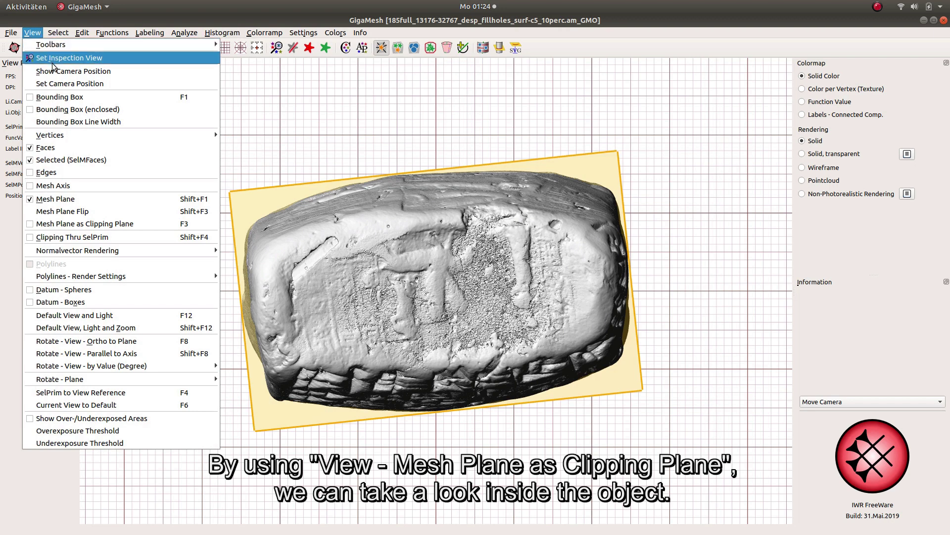
pyautogui.click(143, 227)
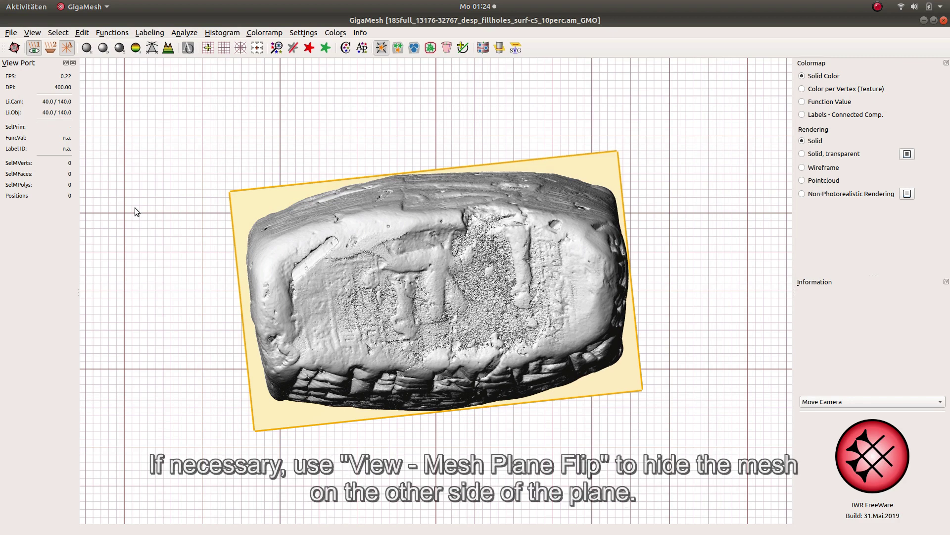
pyautogui.click(40, 33)
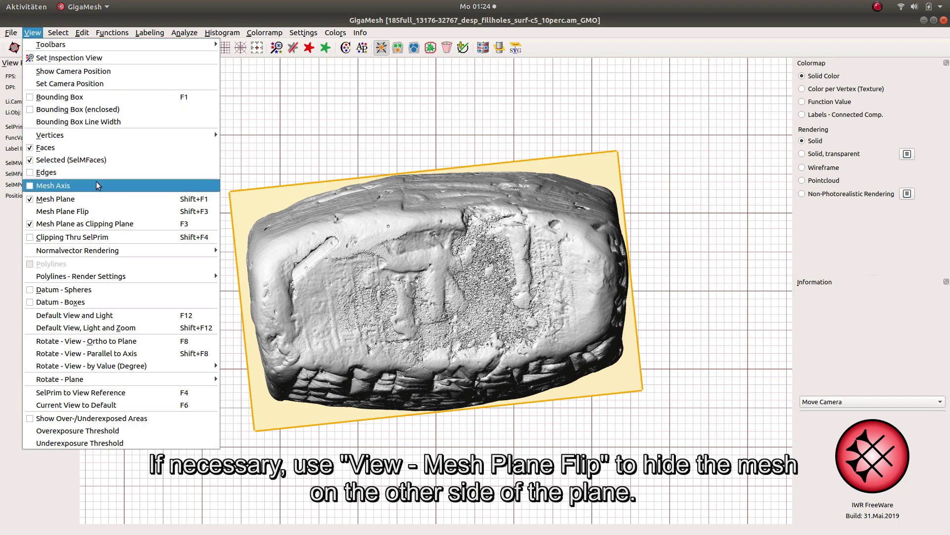
pyautogui.click(104, 211)
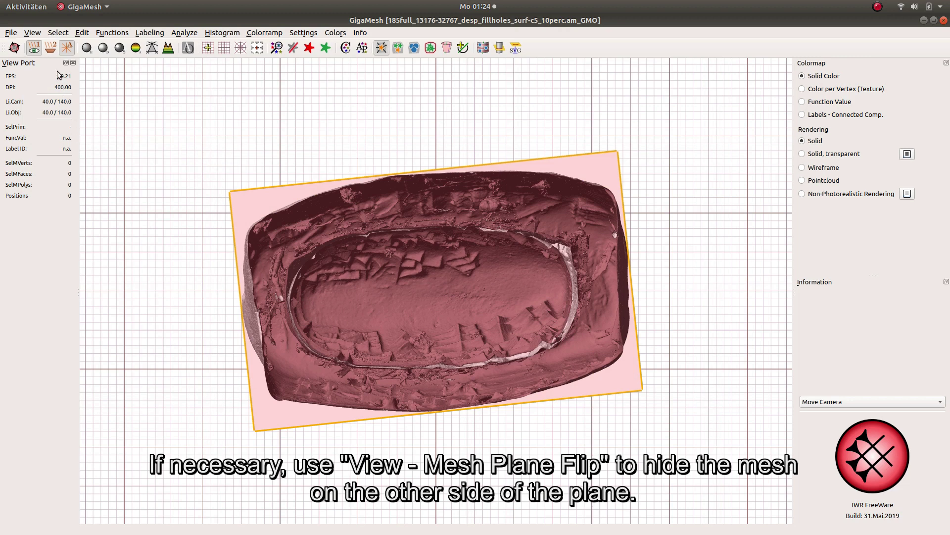
pyautogui.click(39, 35)
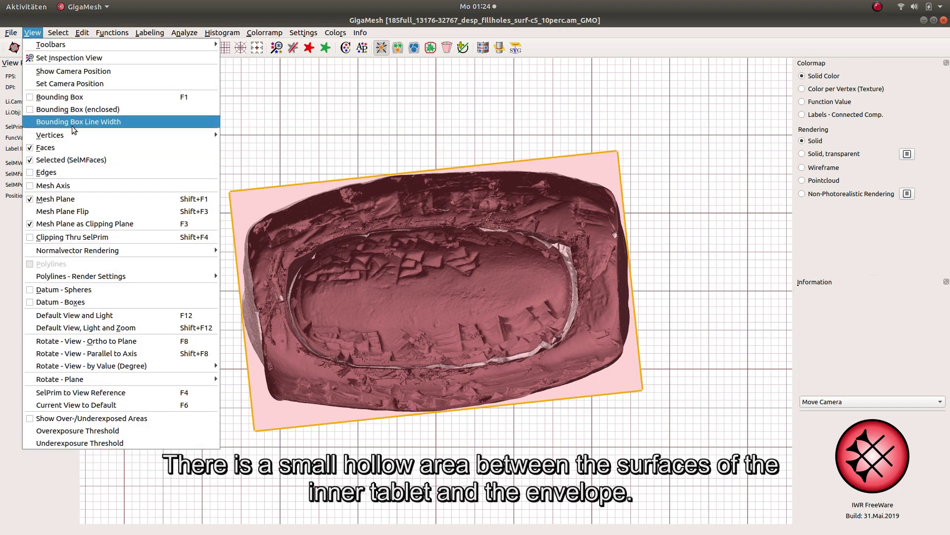
pyautogui.click(88, 199)
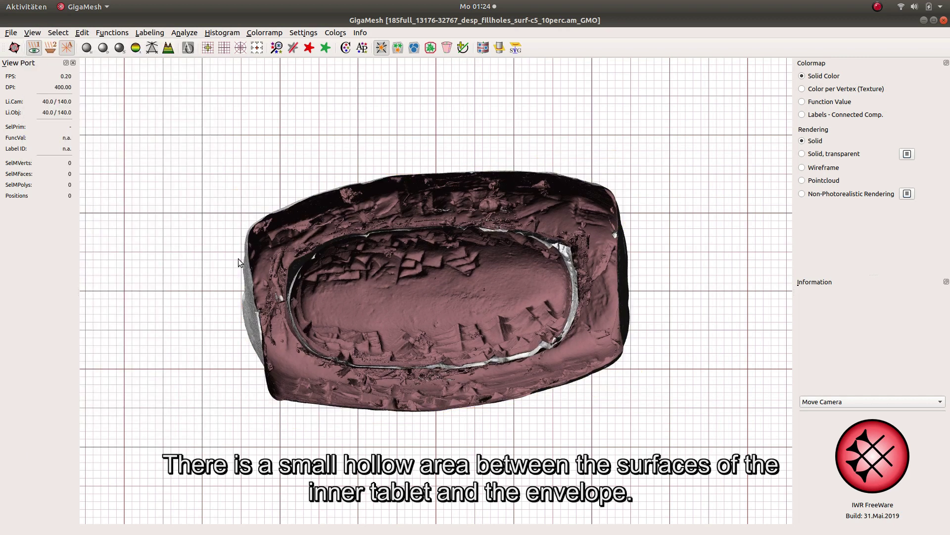
pyautogui.scroll(5, 239, 262)
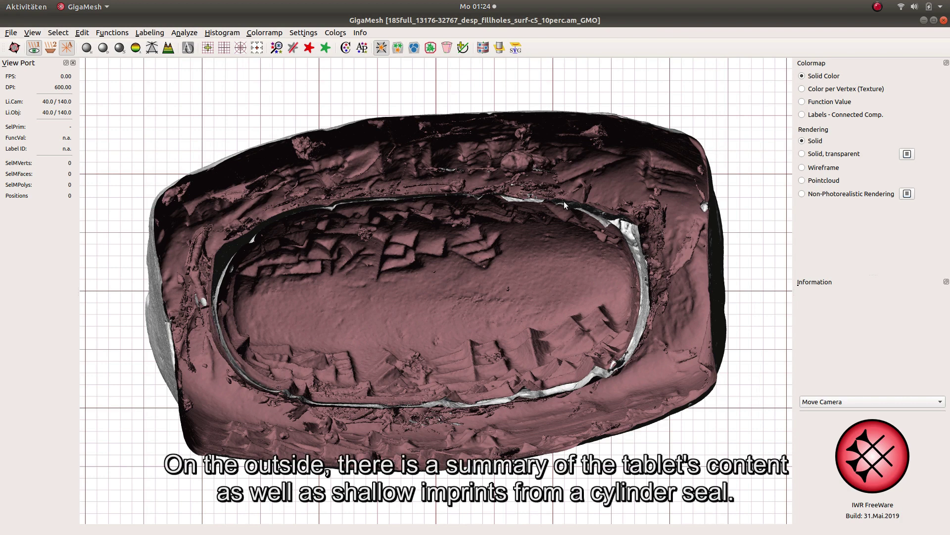
# - Reset to the default side view and turn off Mesh Plane as Clipping Plane
pyautogui.press('2')
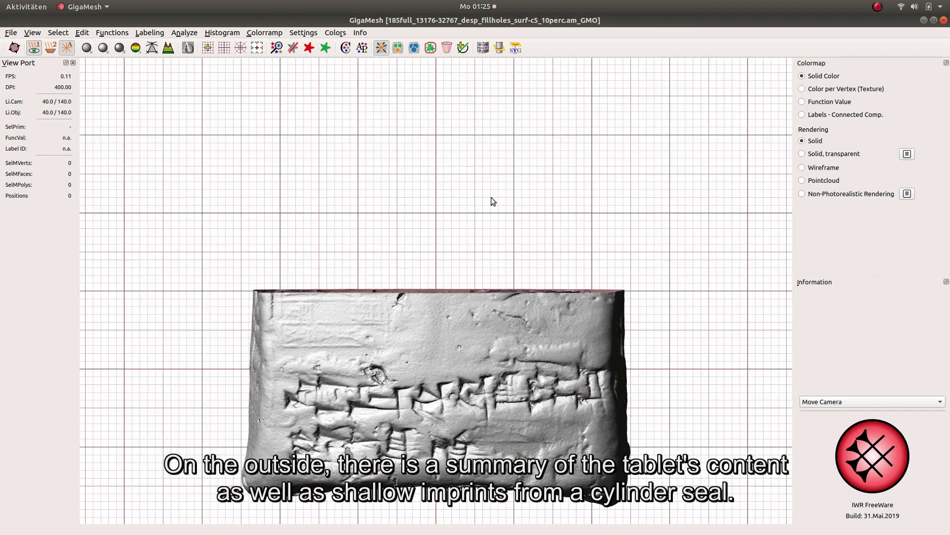
pyautogui.click(33, 33)
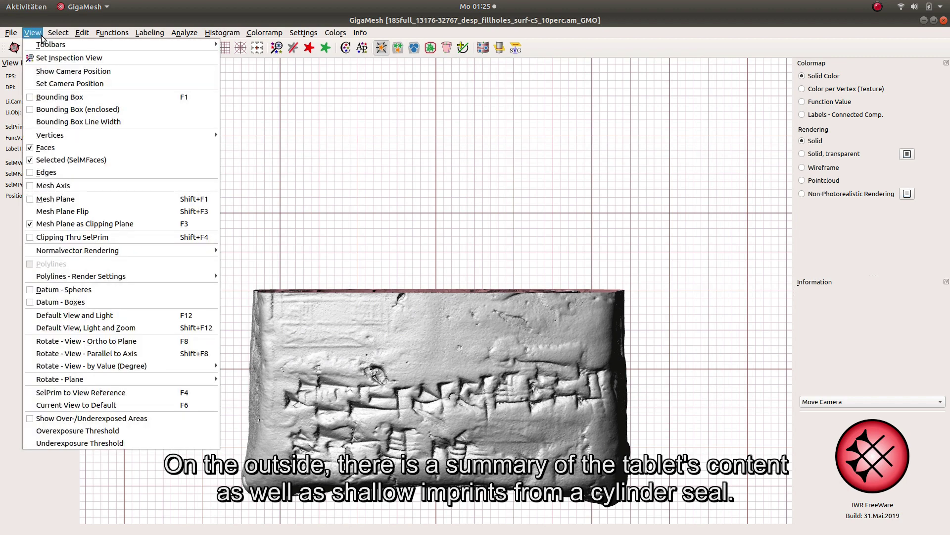
pyautogui.click(132, 224)
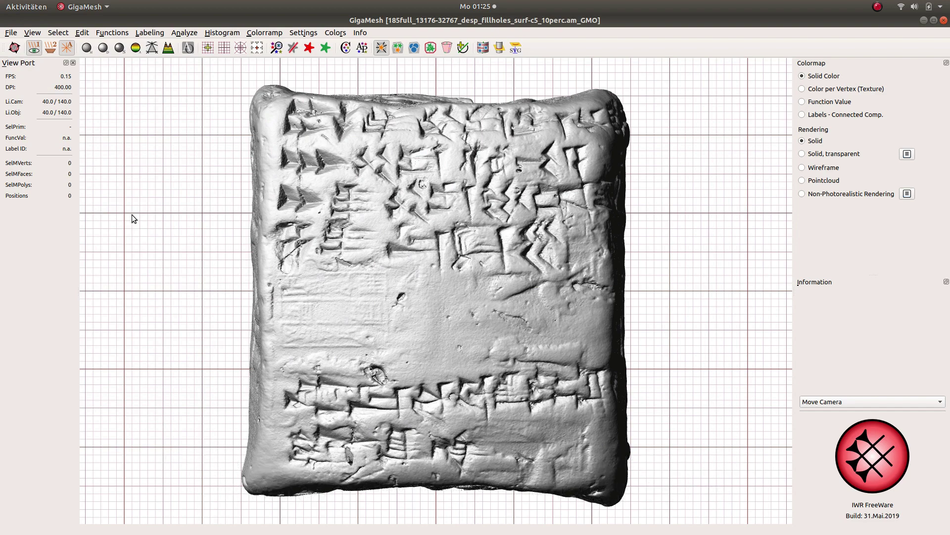
# - Label all connected components and pick a tablet-face vertex showing label ID 2
pyautogui.click(158, 34)
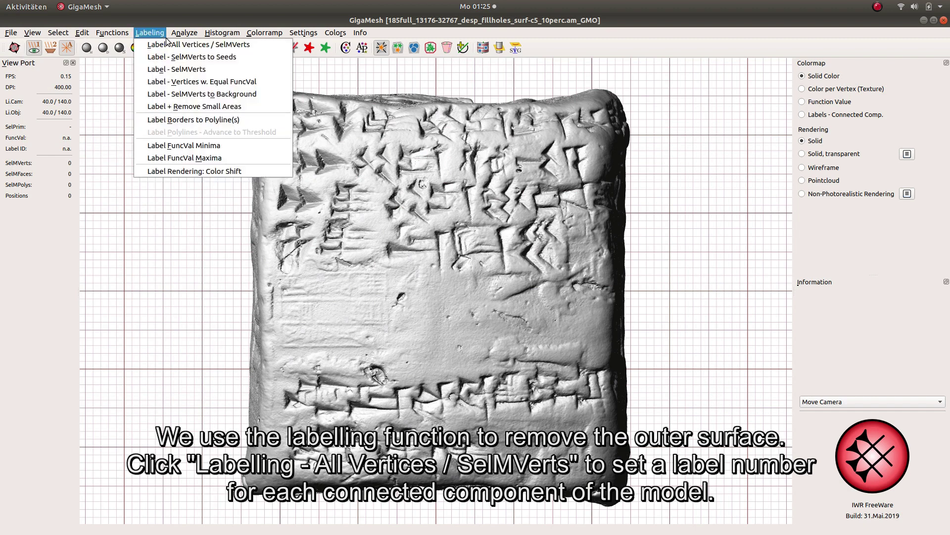
pyautogui.click(255, 43)
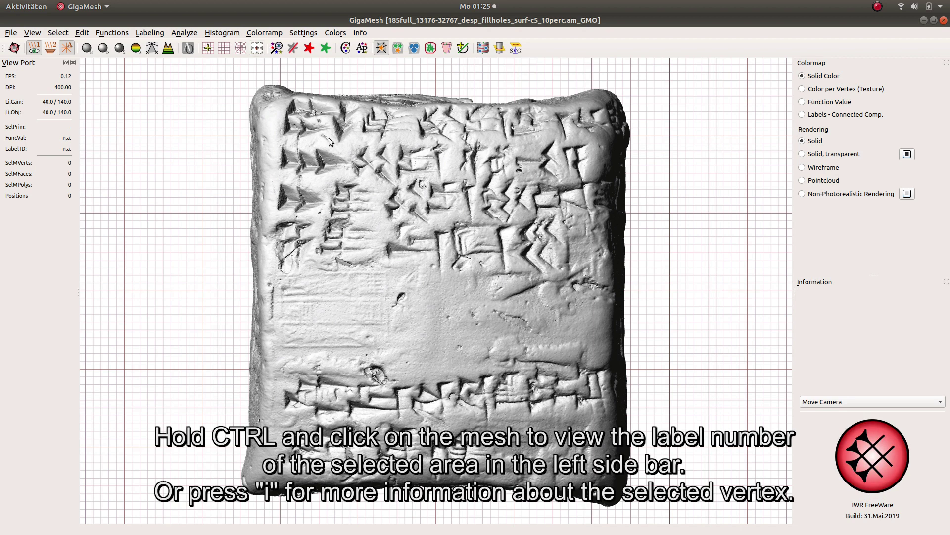
pyautogui.press('ctrl')
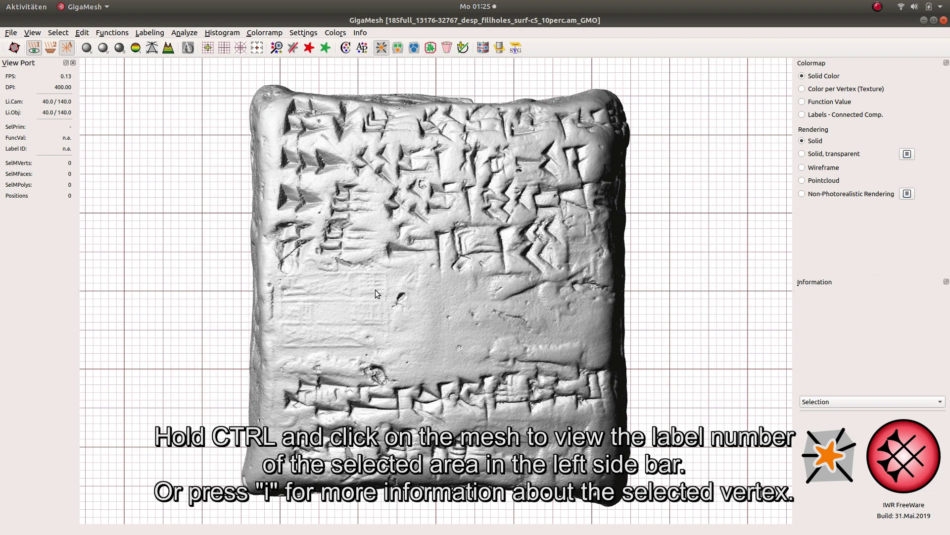
pyautogui.keyDown('ctrl'); pyautogui.click(375, 291); pyautogui.keyUp('ctrl')
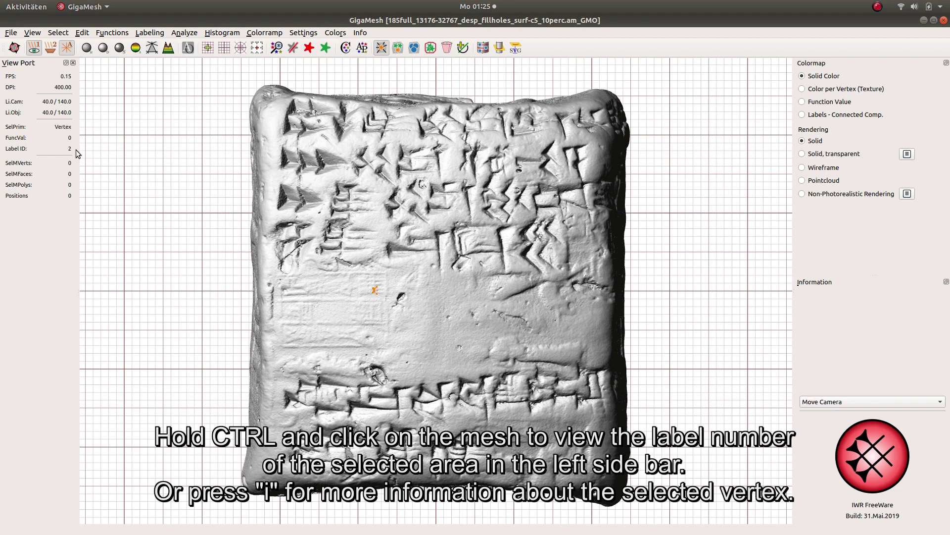
pyautogui.click(58, 33)
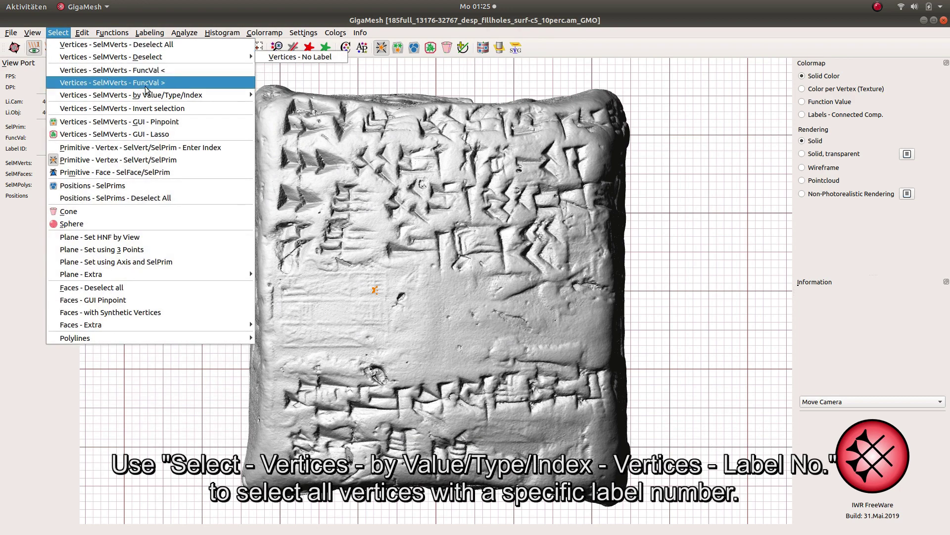
# - Select all 2047243 vertices with label number 2
pyautogui.moveTo(149, 95)
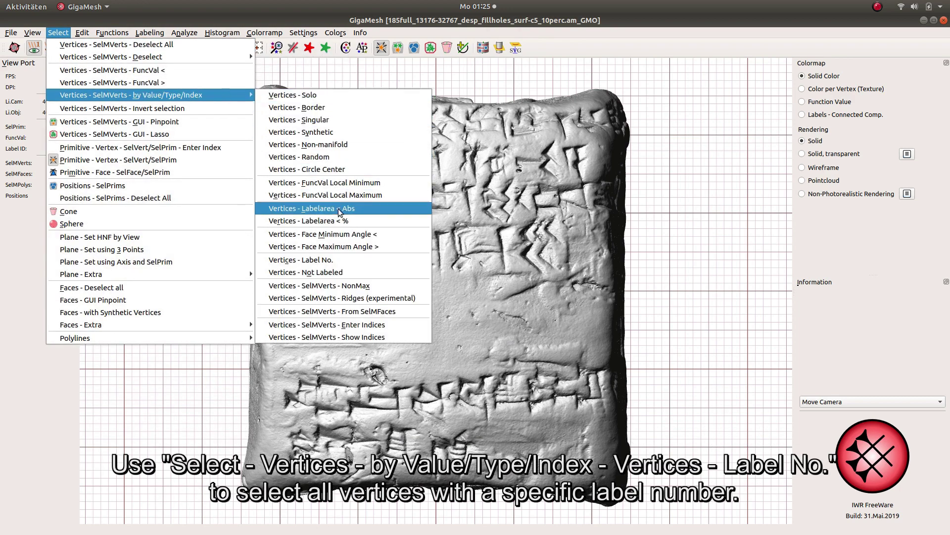
pyautogui.click(306, 260)
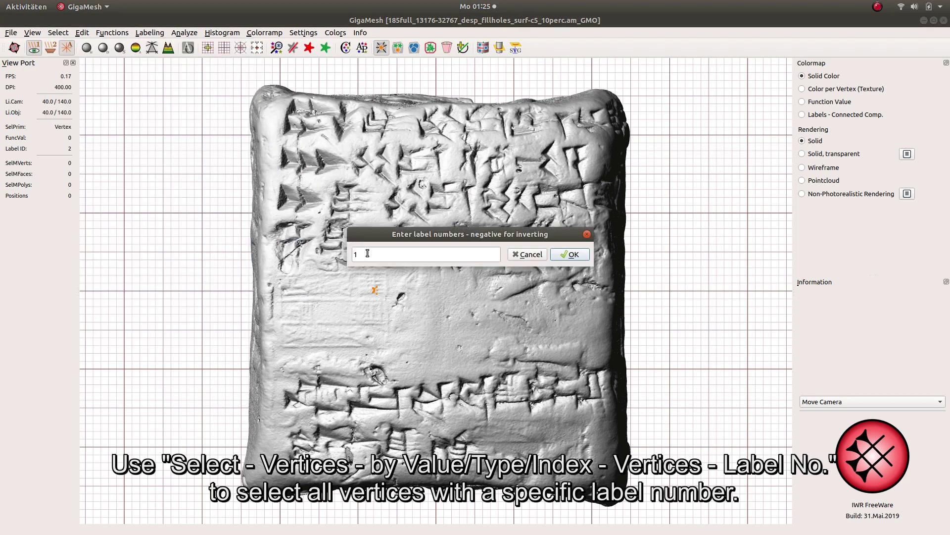
pyautogui.click(367, 253)
pyautogui.press('BackSpace')
pyautogui.write('2')
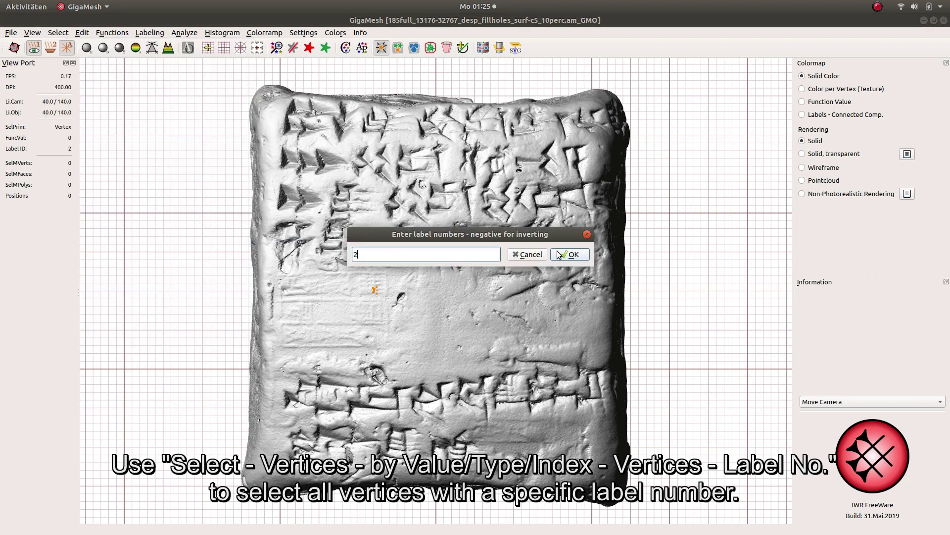
pyautogui.click(559, 254)
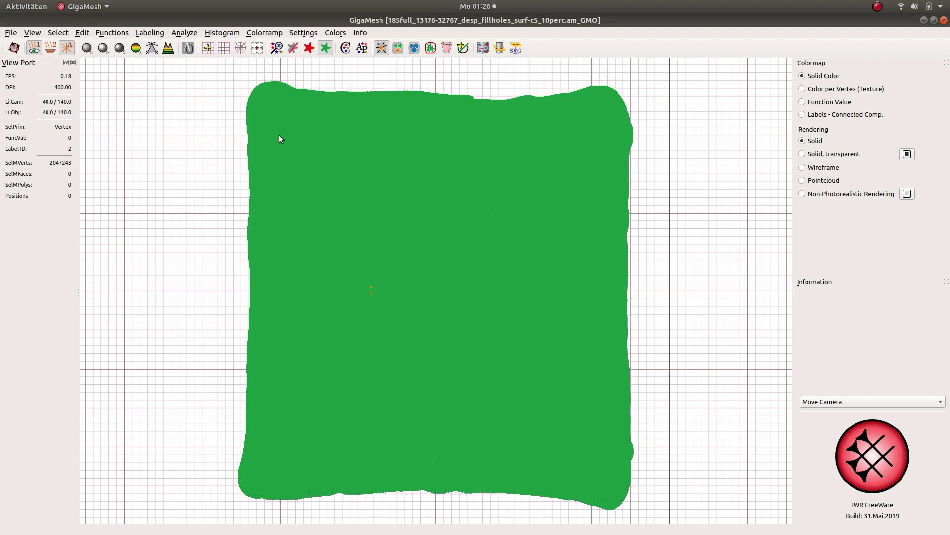
pyautogui.click(83, 33)
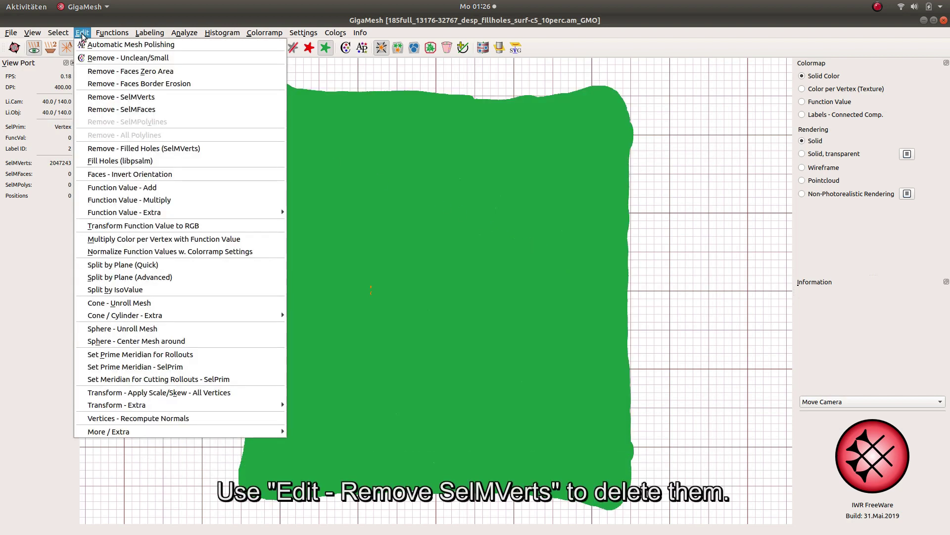
# - Remove the 2047243 selected vertices and 4122852 faces, then rotate the remainder to a side view
pyautogui.click(167, 99)
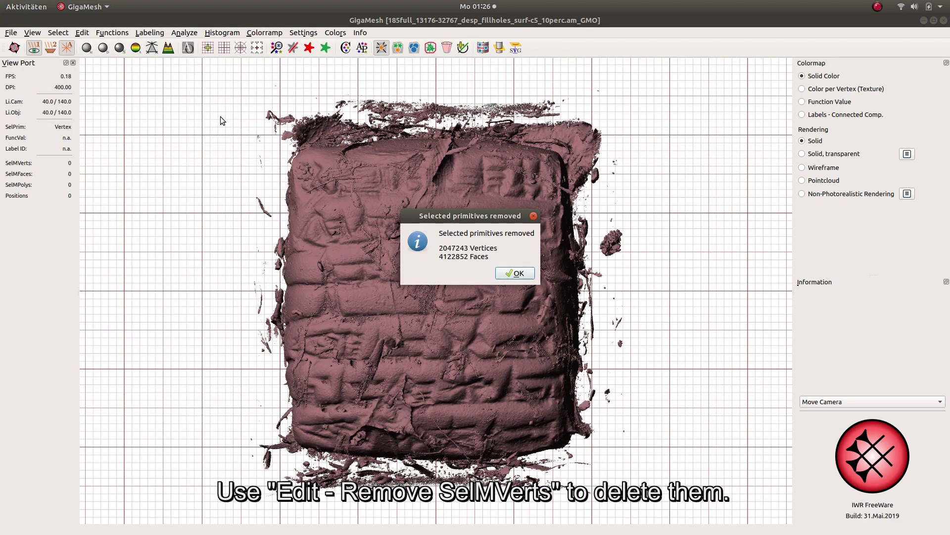
pyautogui.click(501, 275)
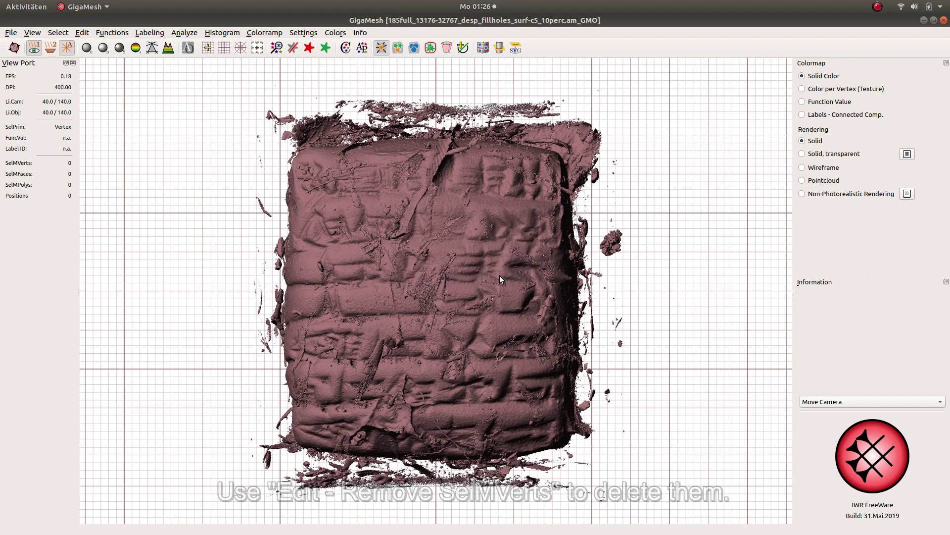
pyautogui.moveTo(469, 260); pyautogui.dragTo(272, 262)
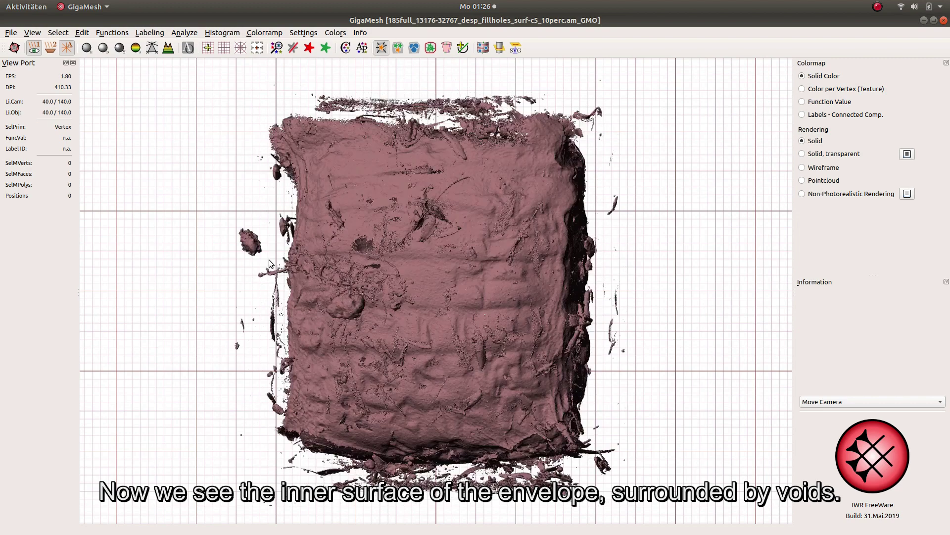
pyautogui.click(84, 34)
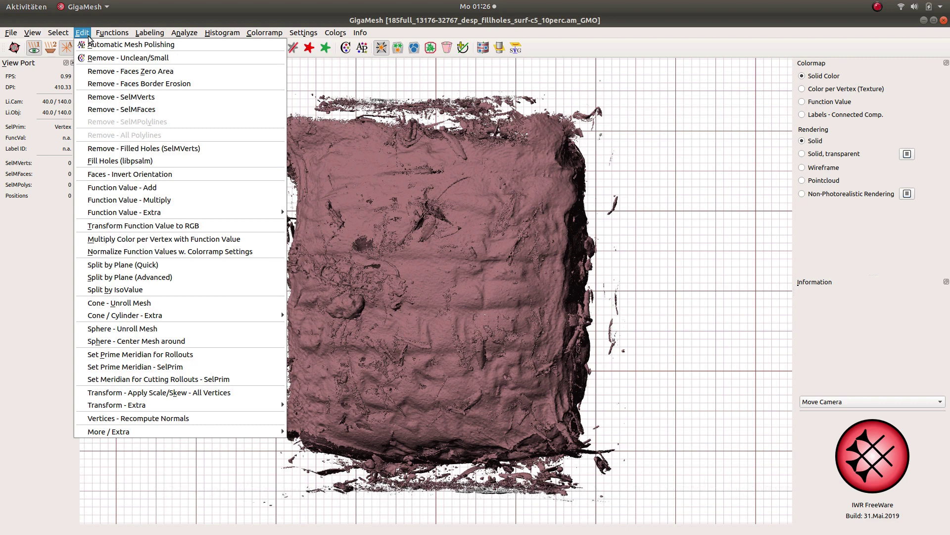
# - Invert the orientation of all mesh faces, confirming with Yes
pyautogui.click(178, 174)
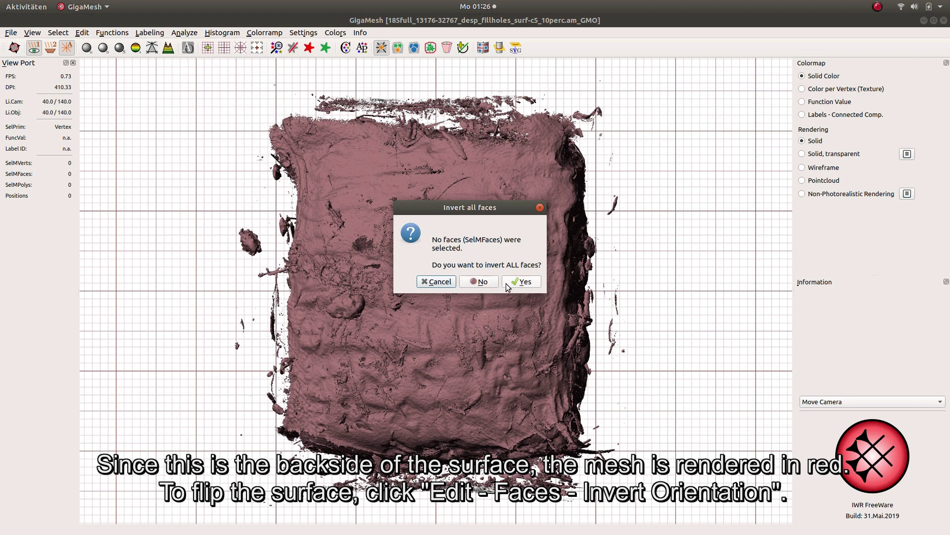
pyautogui.click(522, 282)
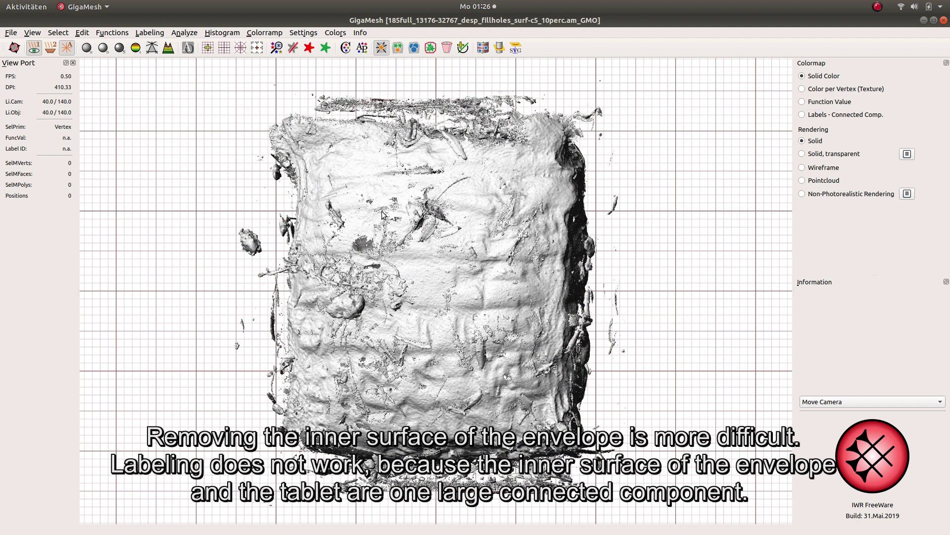
pyautogui.click(190, 51)
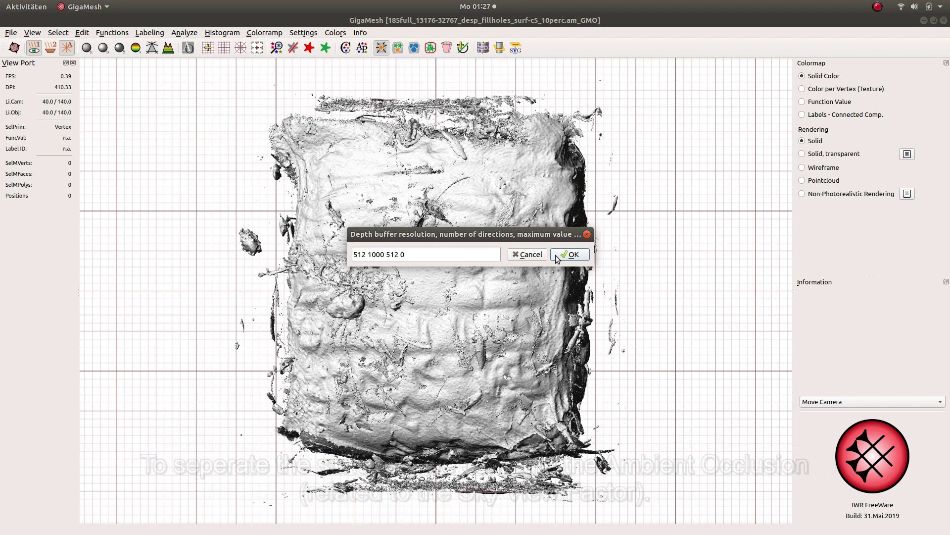
pyautogui.click(571, 254)
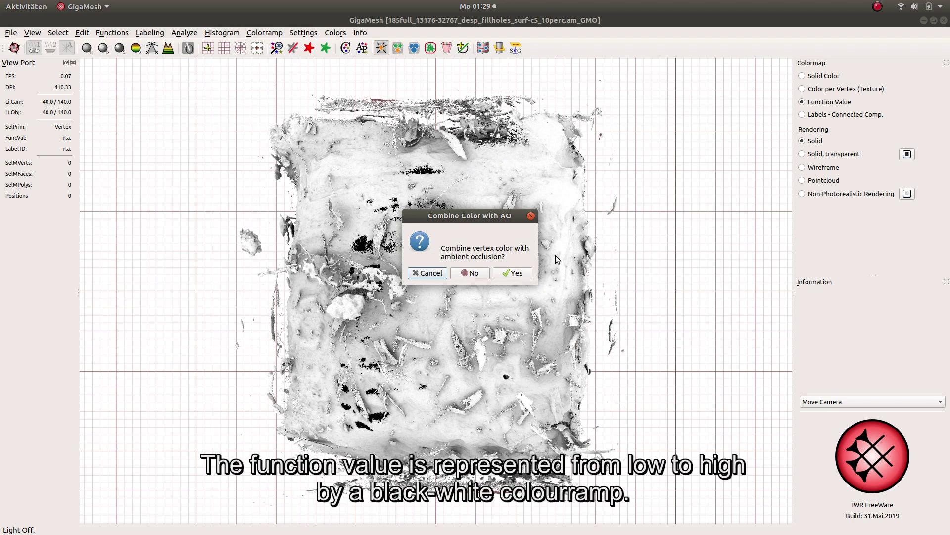
pyautogui.click(483, 275)
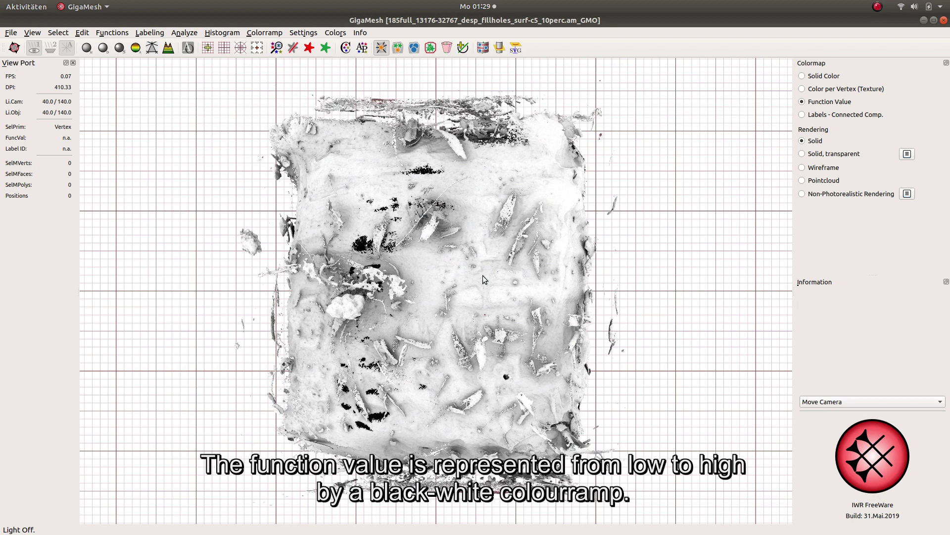
pyautogui.press('ctrl')
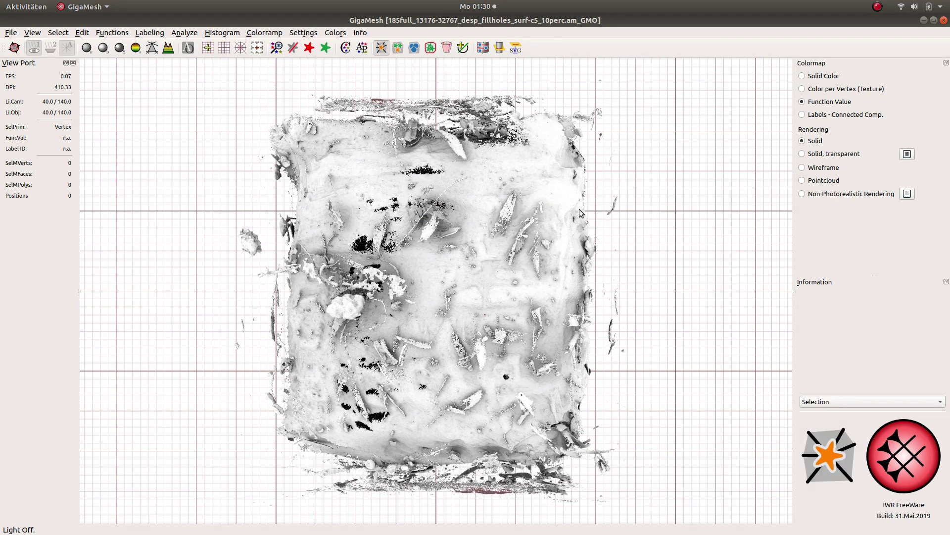
# - Read function values at three surface points, down to 3.38612 inside a black hole
pyautogui.keyDown('ctrl'); pyautogui.click(567, 194); pyautogui.keyUp('ctrl')
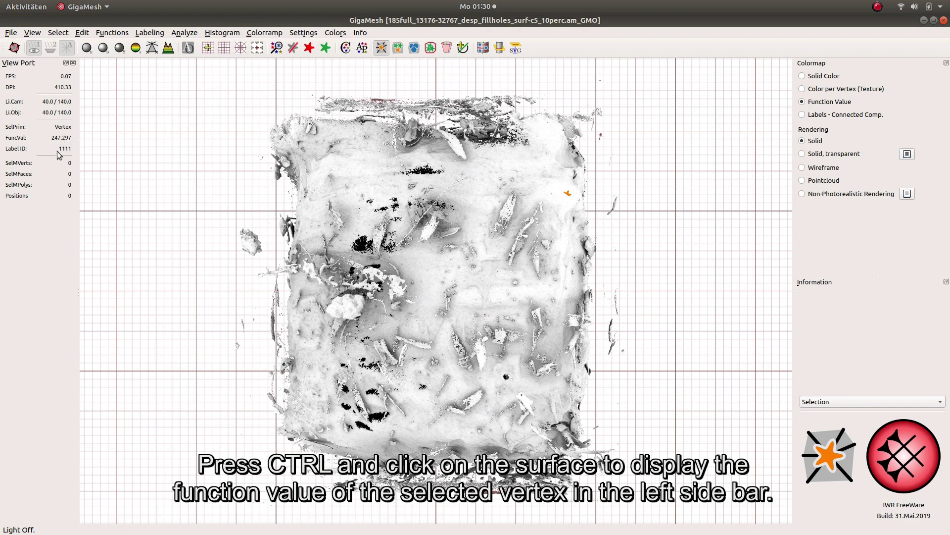
pyautogui.keyDown('ctrl'); pyautogui.click(441, 226); pyautogui.keyUp('ctrl')
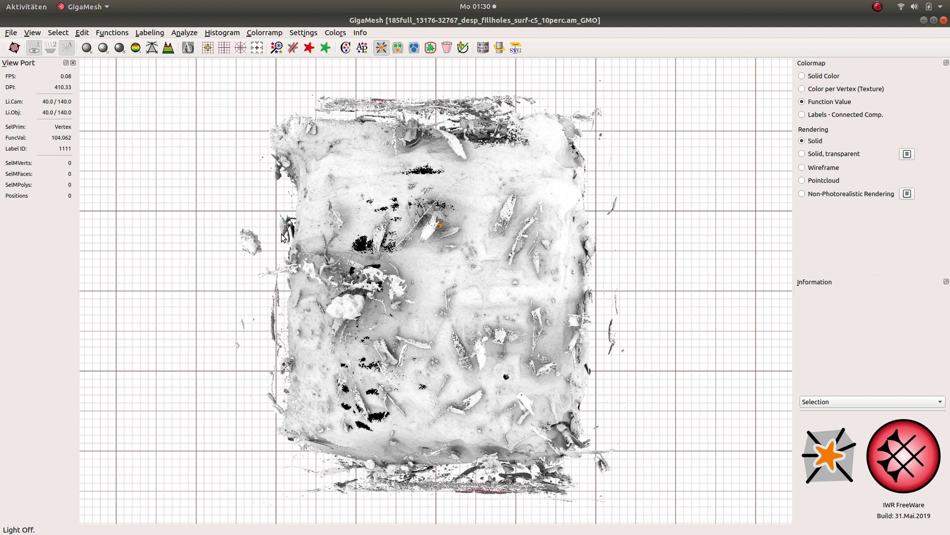
pyautogui.keyDown('ctrl'); pyautogui.click(361, 247); pyautogui.keyUp('ctrl')
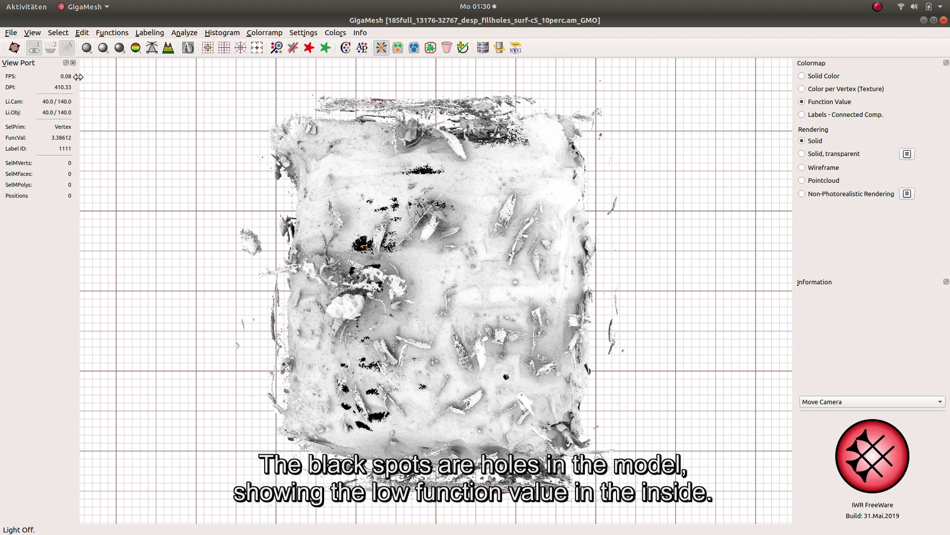
pyautogui.click(63, 33)
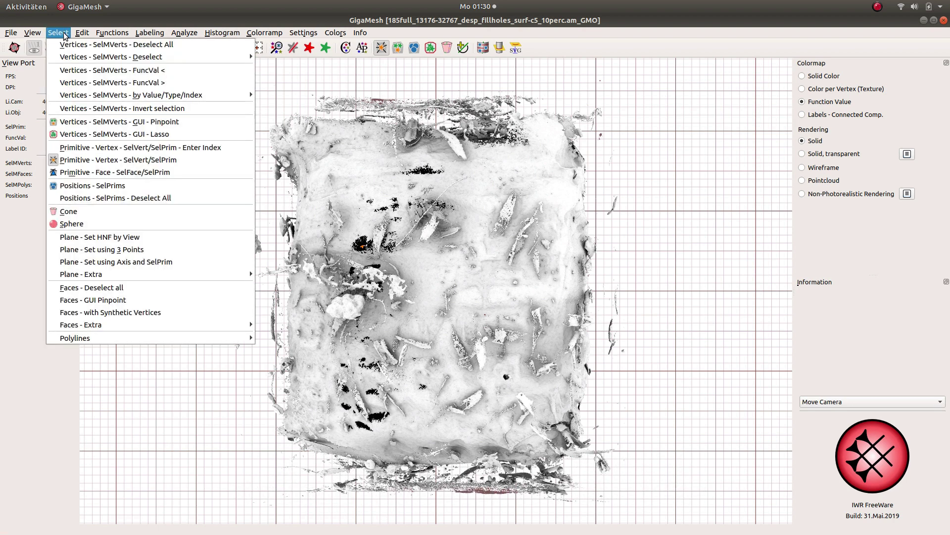
# - Select all 1603371 vertices with a function value above 50
pyautogui.click(177, 83)
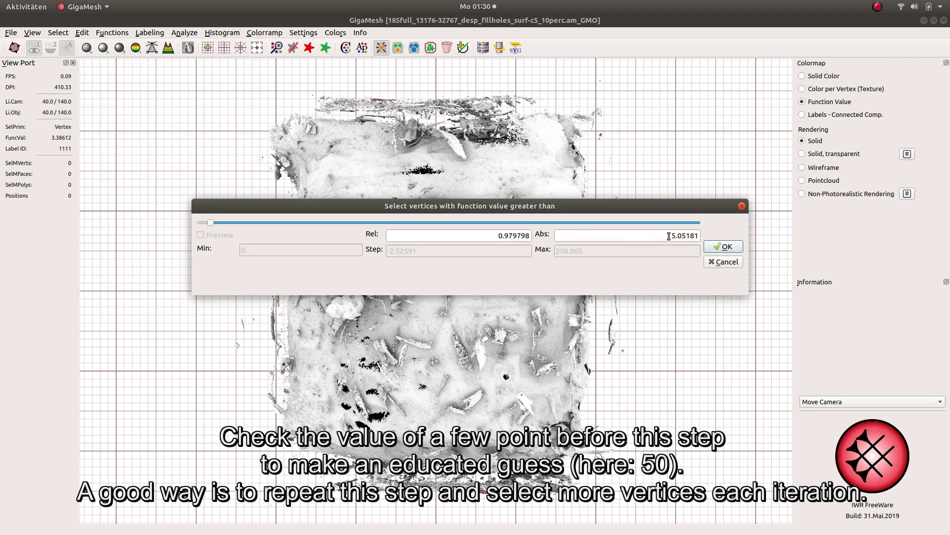
pyautogui.moveTo(672, 235); pyautogui.dragTo(697, 238)
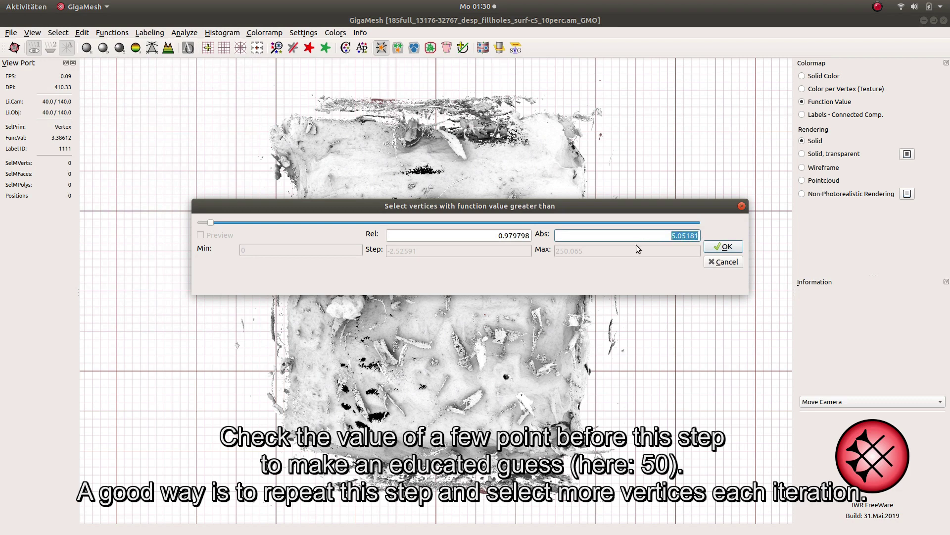
pyautogui.write('50')
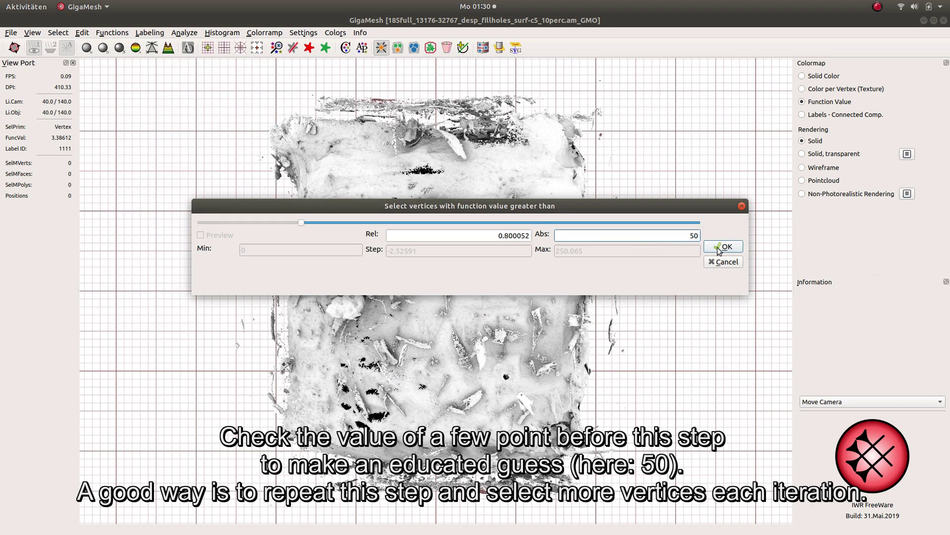
pyautogui.click(736, 252)
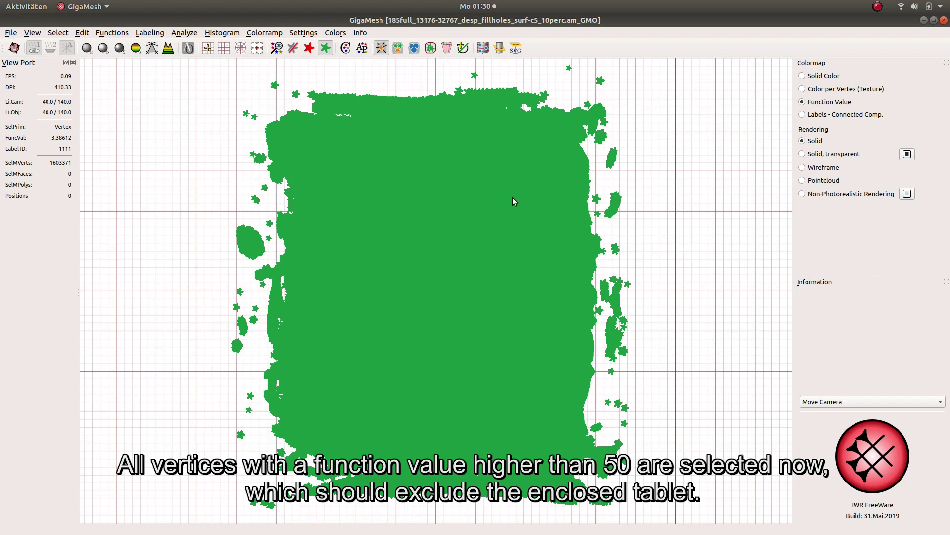
pyautogui.click(82, 33)
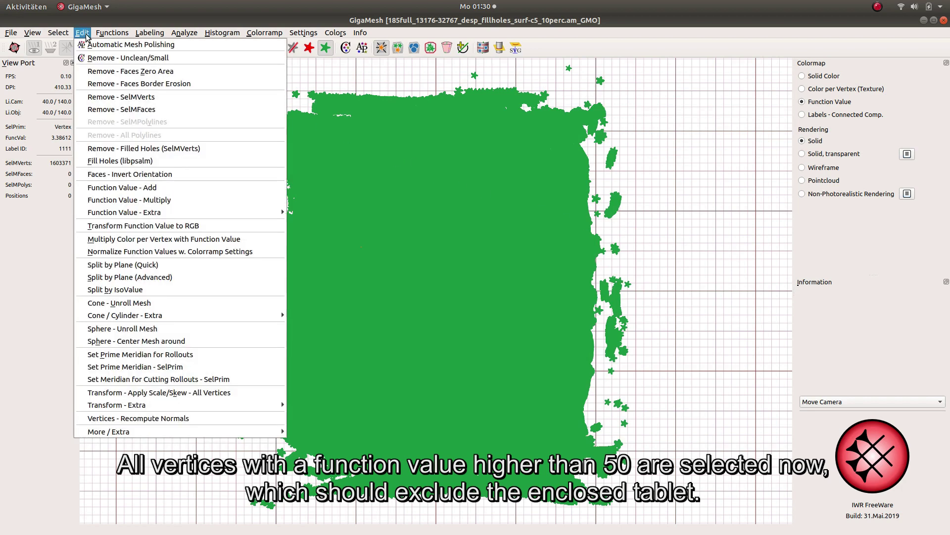
# - Remove the selected envelope vertices (1603371 vertices, 3391592 faces) and clear the teal selection overlay
pyautogui.click(158, 96)
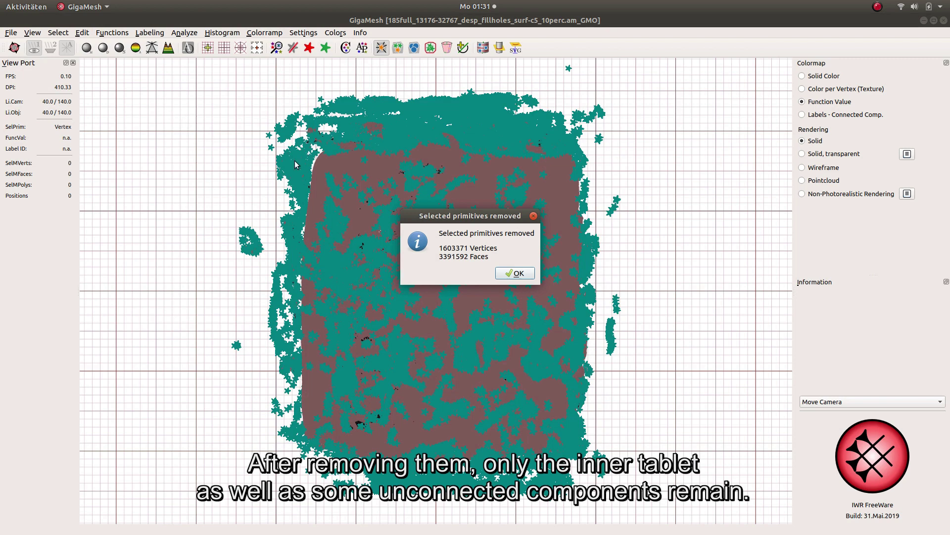
pyautogui.click(530, 275)
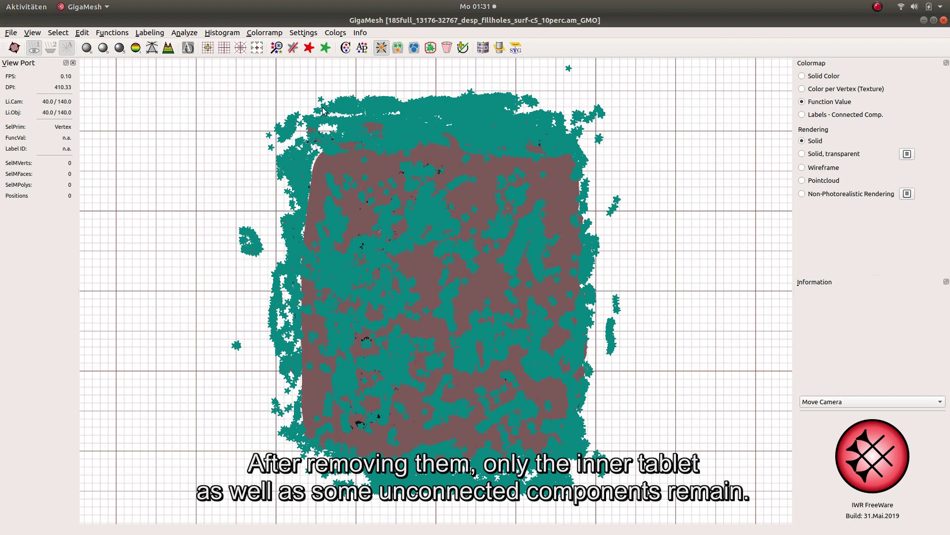
pyautogui.click(294, 50)
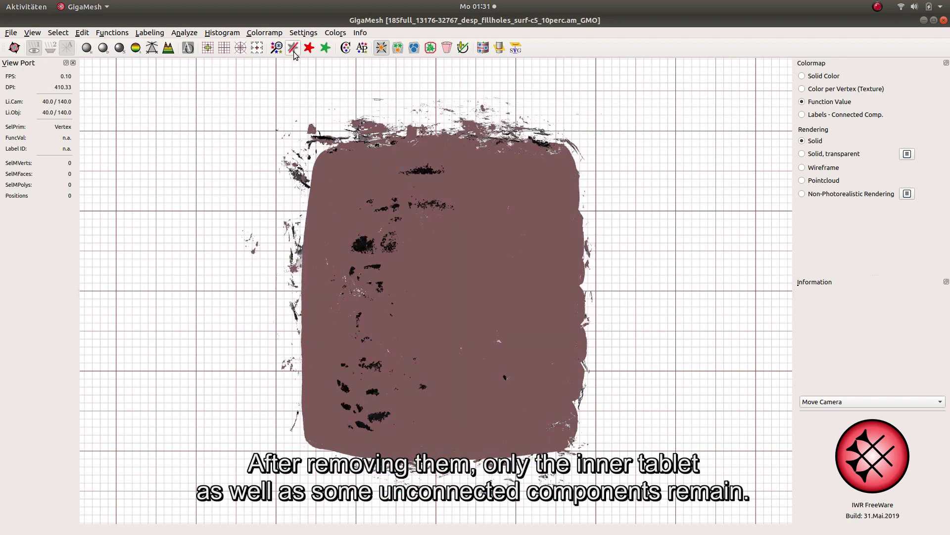
# - Invert all face orientations, then apply the Solid Color colormap with high-contrast shading
pyautogui.click(82, 33)
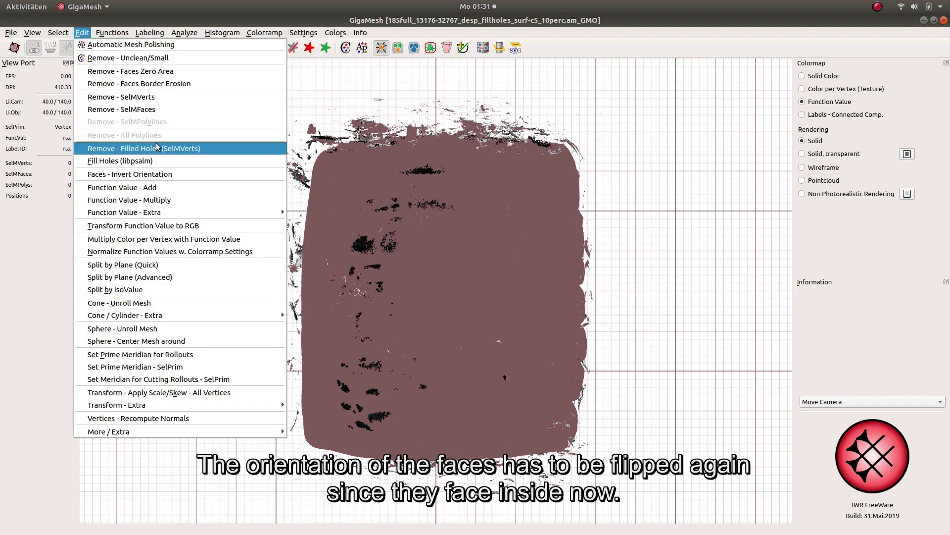
pyautogui.click(187, 176)
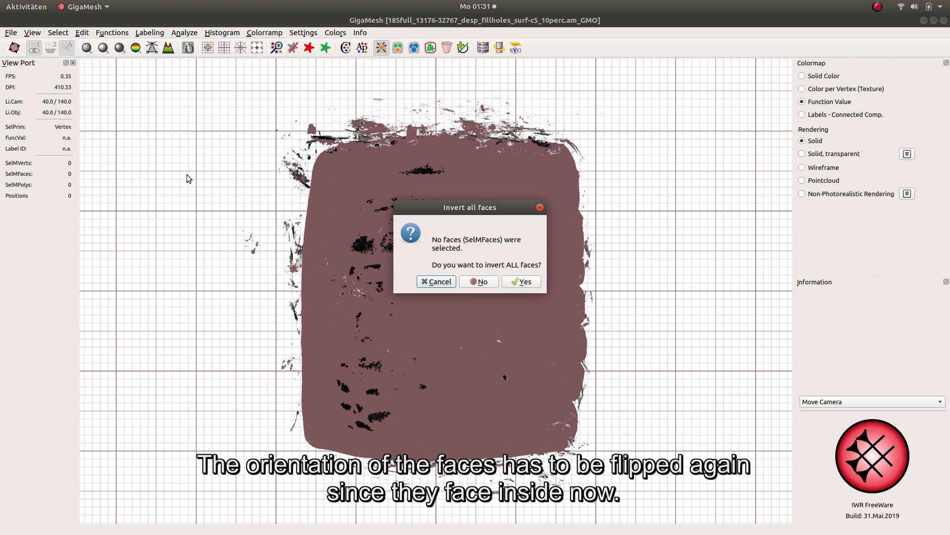
pyautogui.click(508, 287)
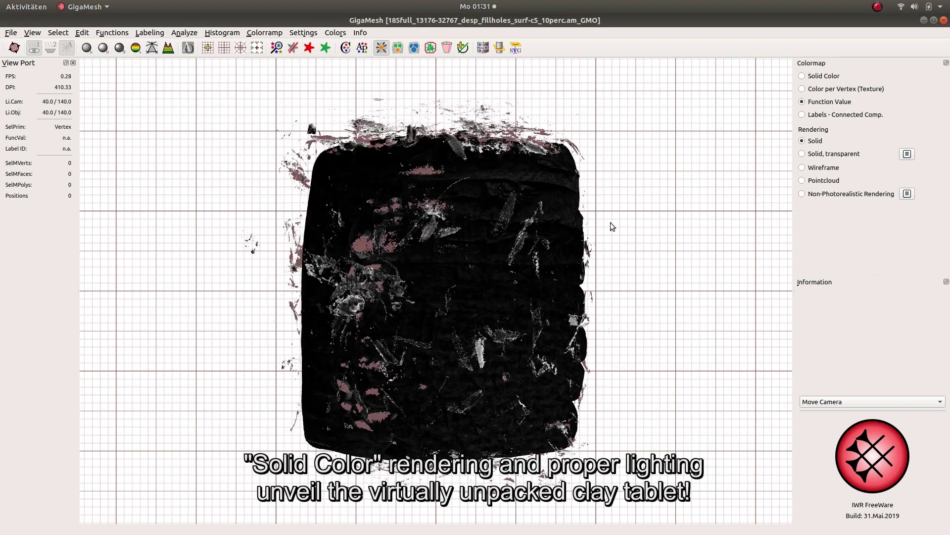
pyautogui.click(827, 77)
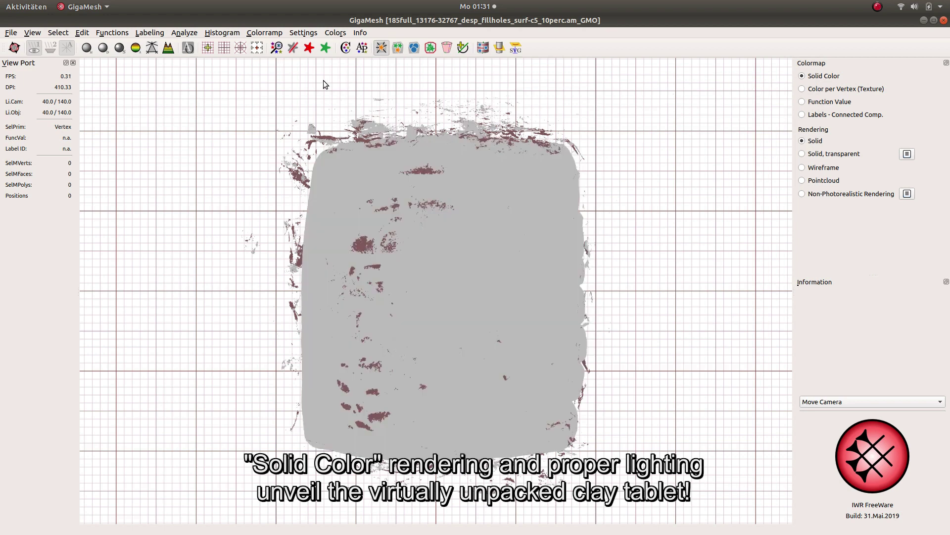
pyautogui.click(104, 54)
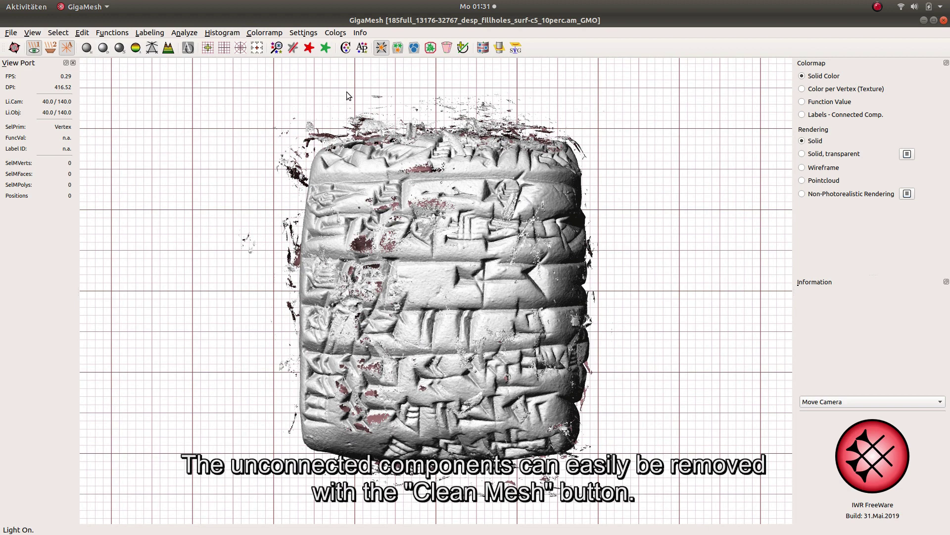
# - Run Clean Mesh at maximum label area, declining border erosion and saving, removing 332433 vertices
pyautogui.click(349, 54)
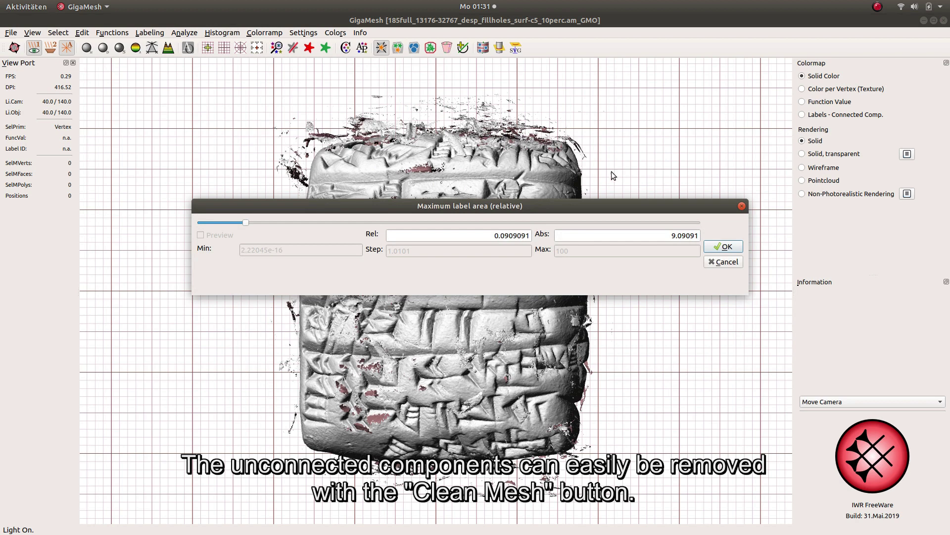
pyautogui.click(713, 250)
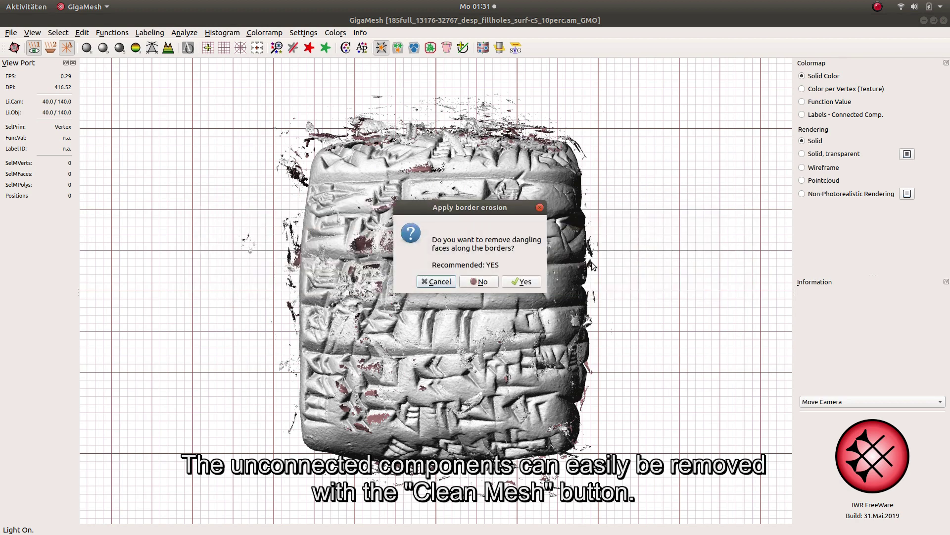
pyautogui.click(494, 283)
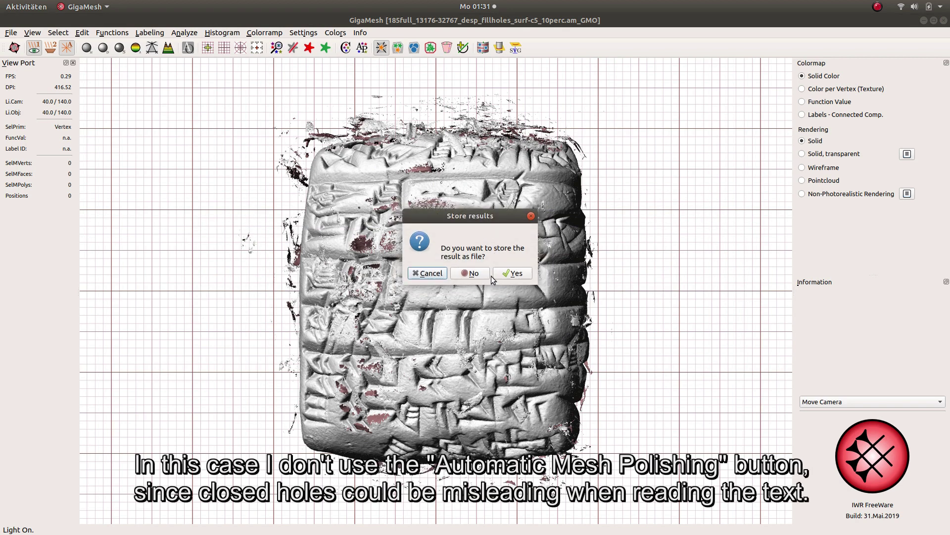
pyautogui.click(489, 275)
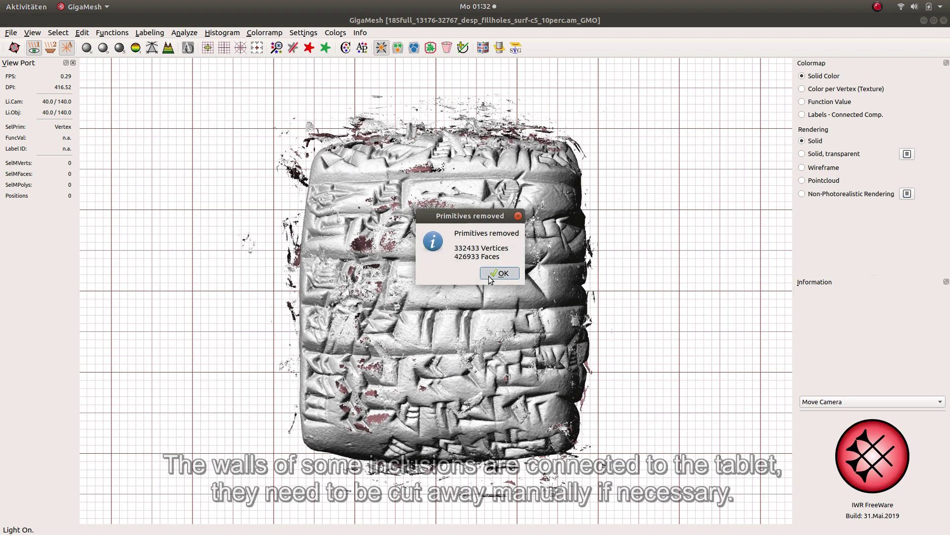
pyautogui.click(489, 275)
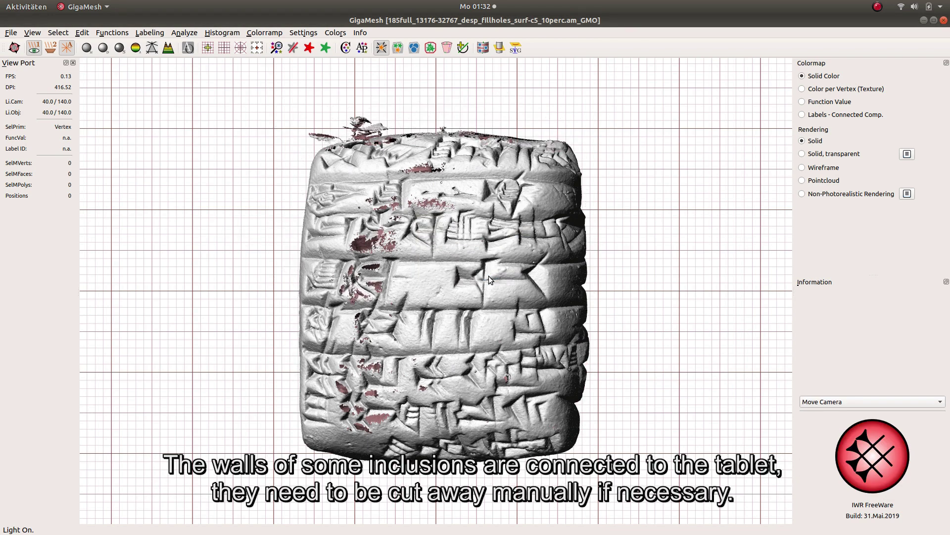
# - Rotate the cleaned tablet to look over its top edge at the inscribed face
pyautogui.moveTo(422, 399); pyautogui.dragTo(406, 227)
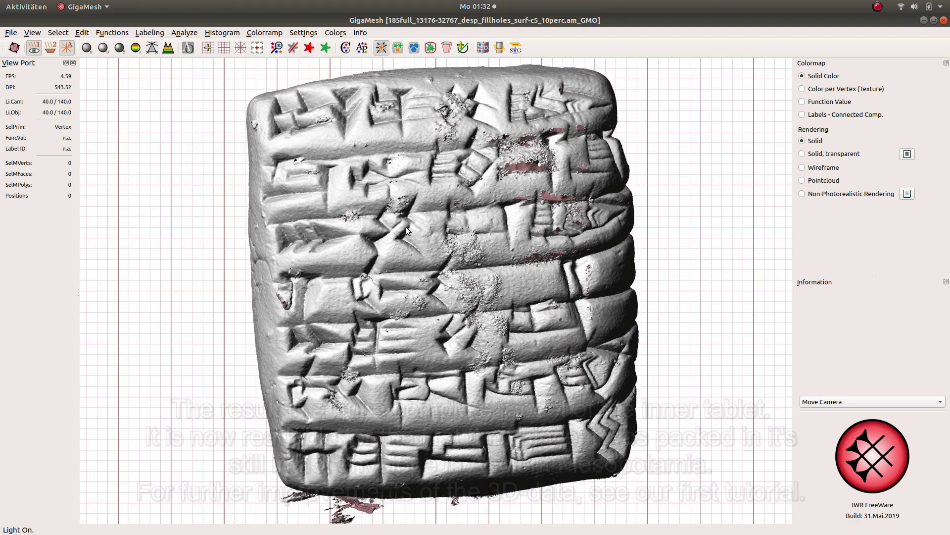